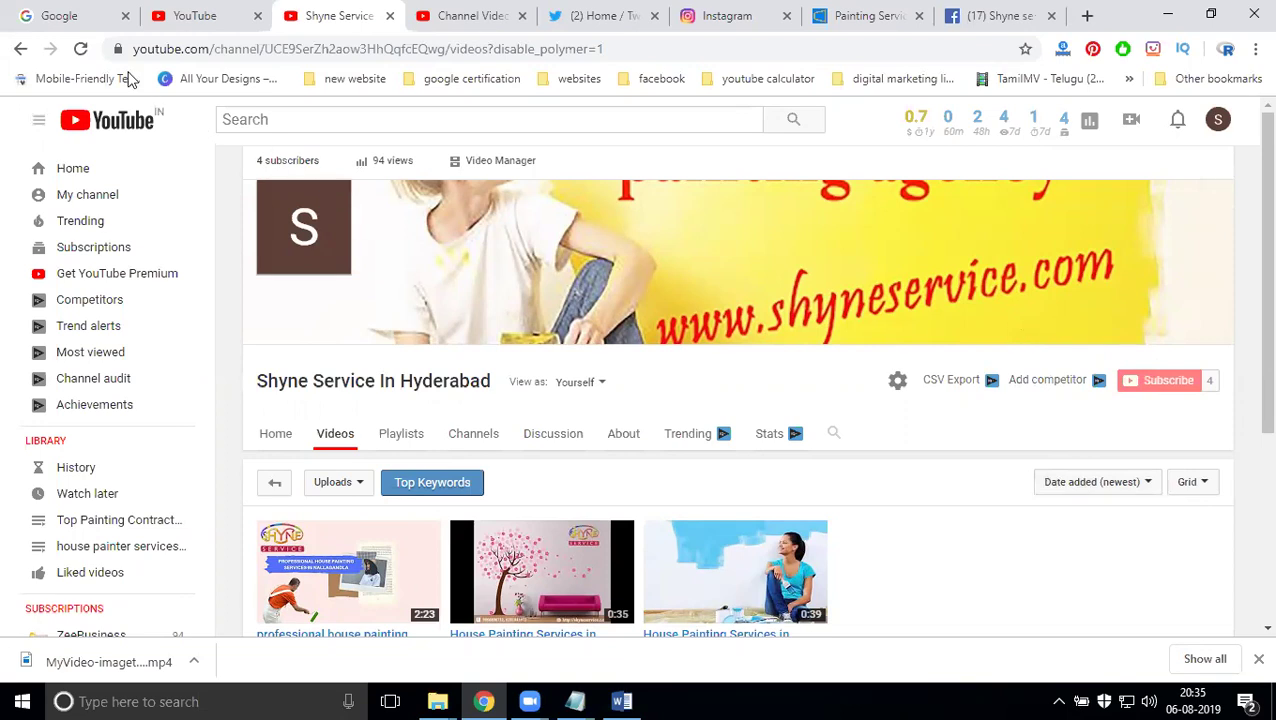
Open the channel's About section and choose to edit the links on the channel banner.
left_click(82, 49)
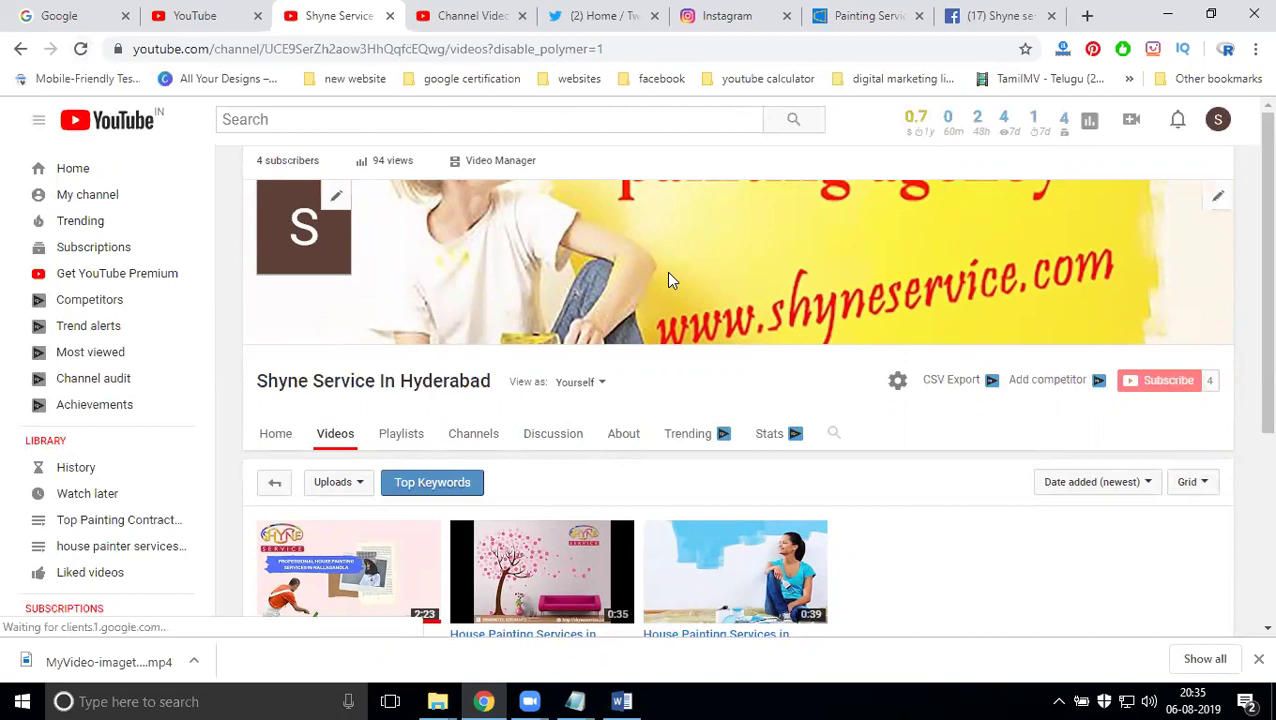
scroll(681, 254, "down", 1)
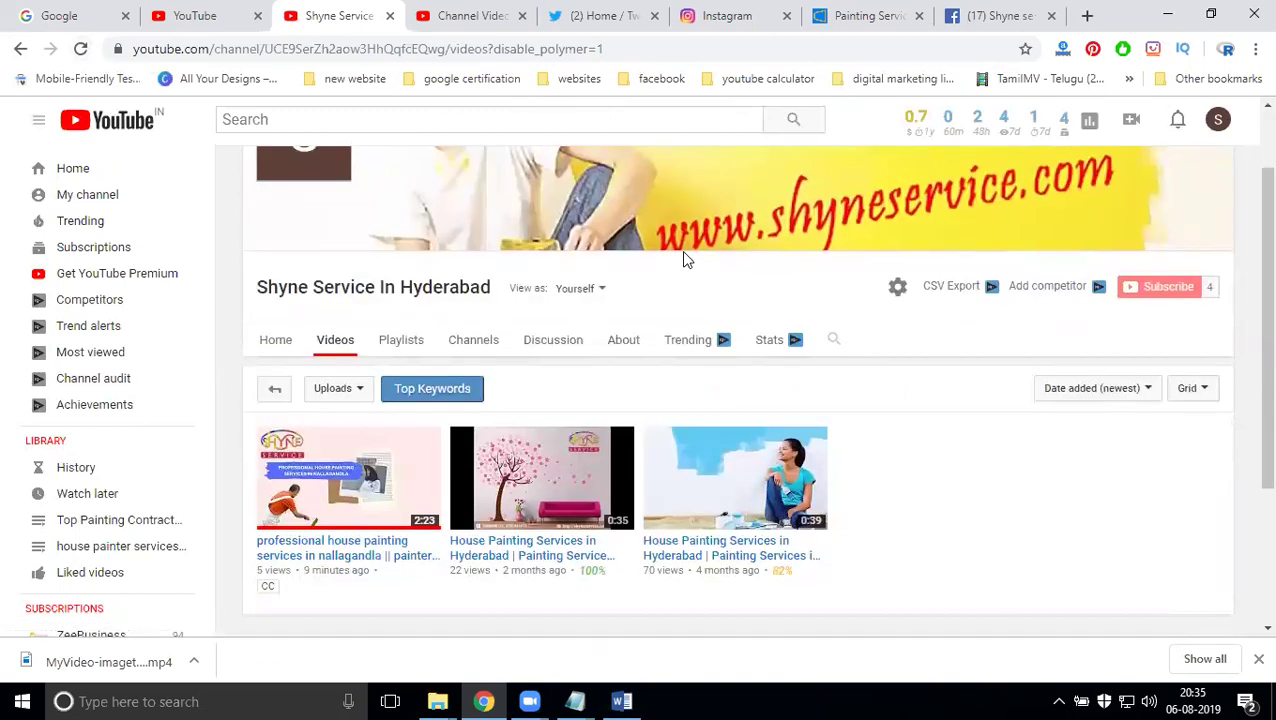
left_click(626, 342)
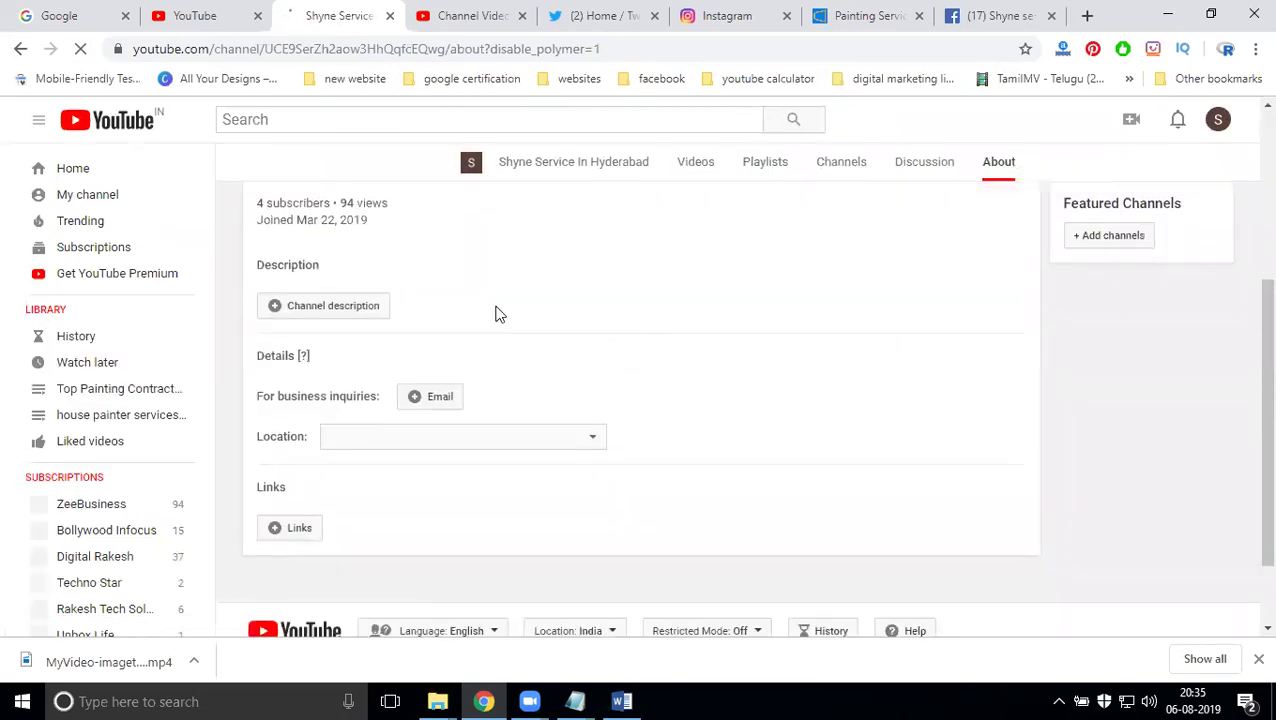
scroll(500, 315, "up", 3)
left_click(1218, 197)
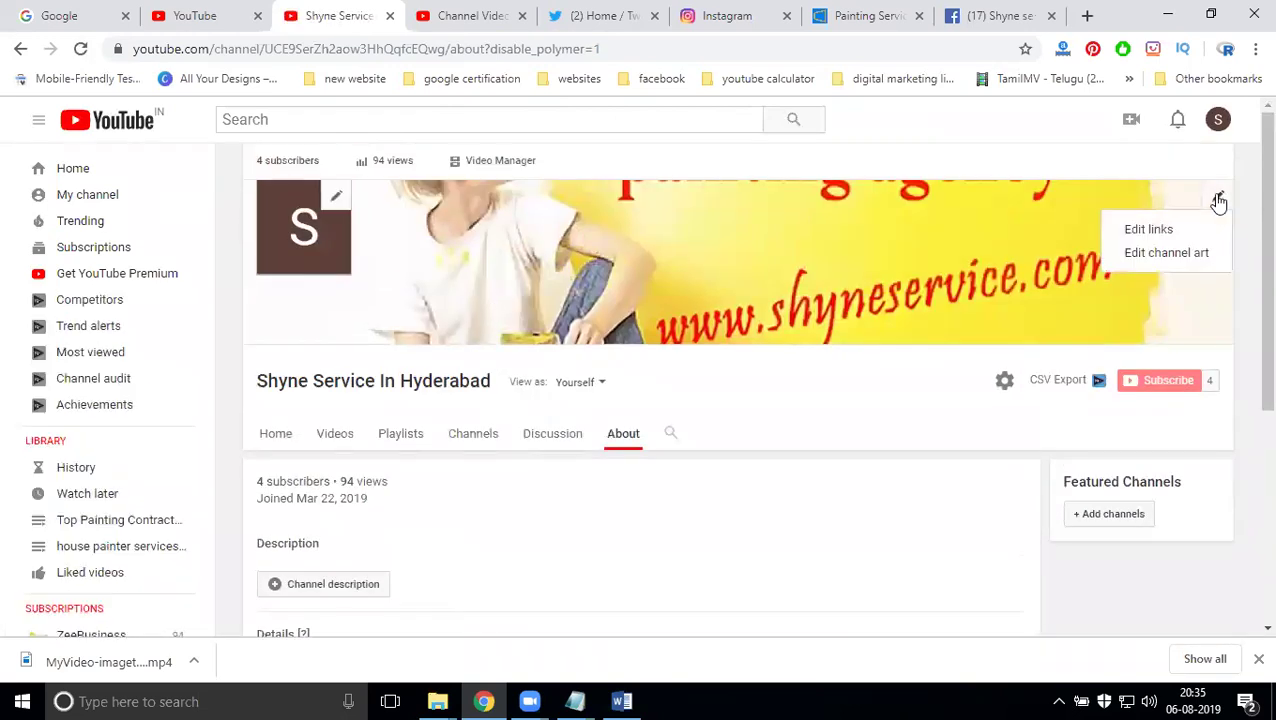
left_click(1148, 230)
Set the channel's location to India in the About details.
scroll(740, 353, "down", 2)
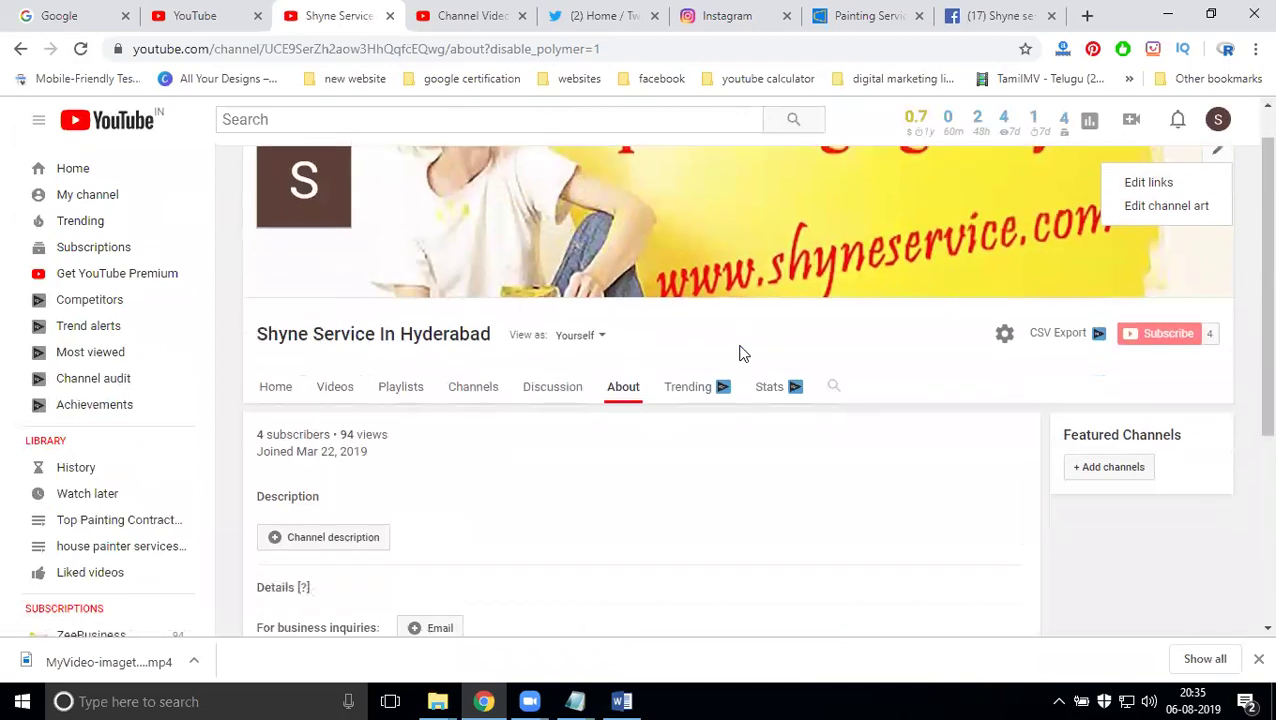
scroll(390, 359, "down", 2)
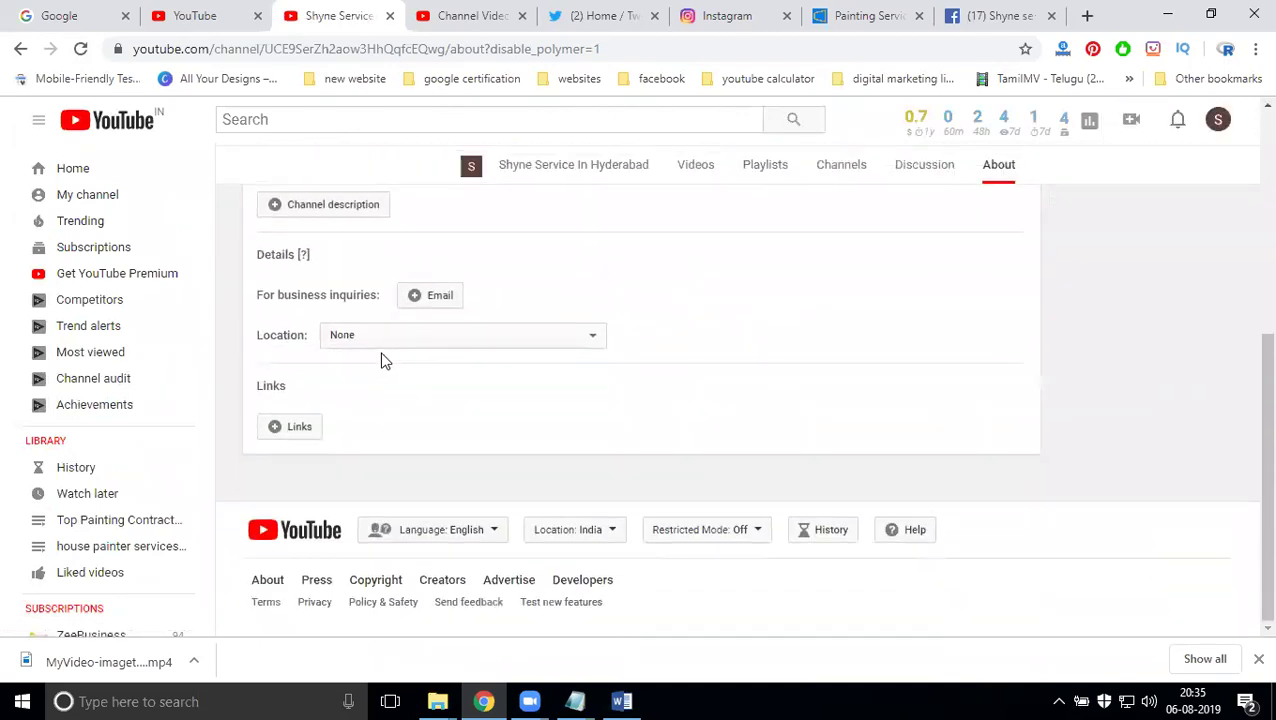
left_click(362, 341)
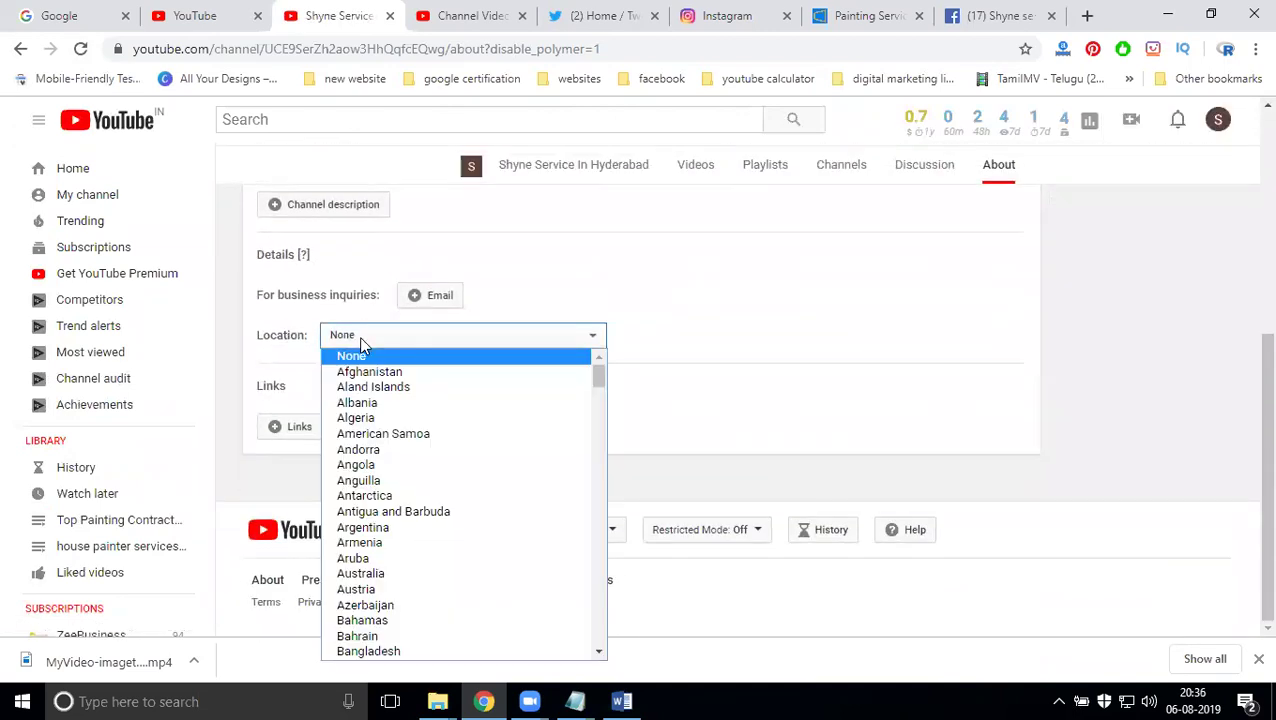
scroll(362, 345, "down", 12)
scroll(393, 470, "down", 4)
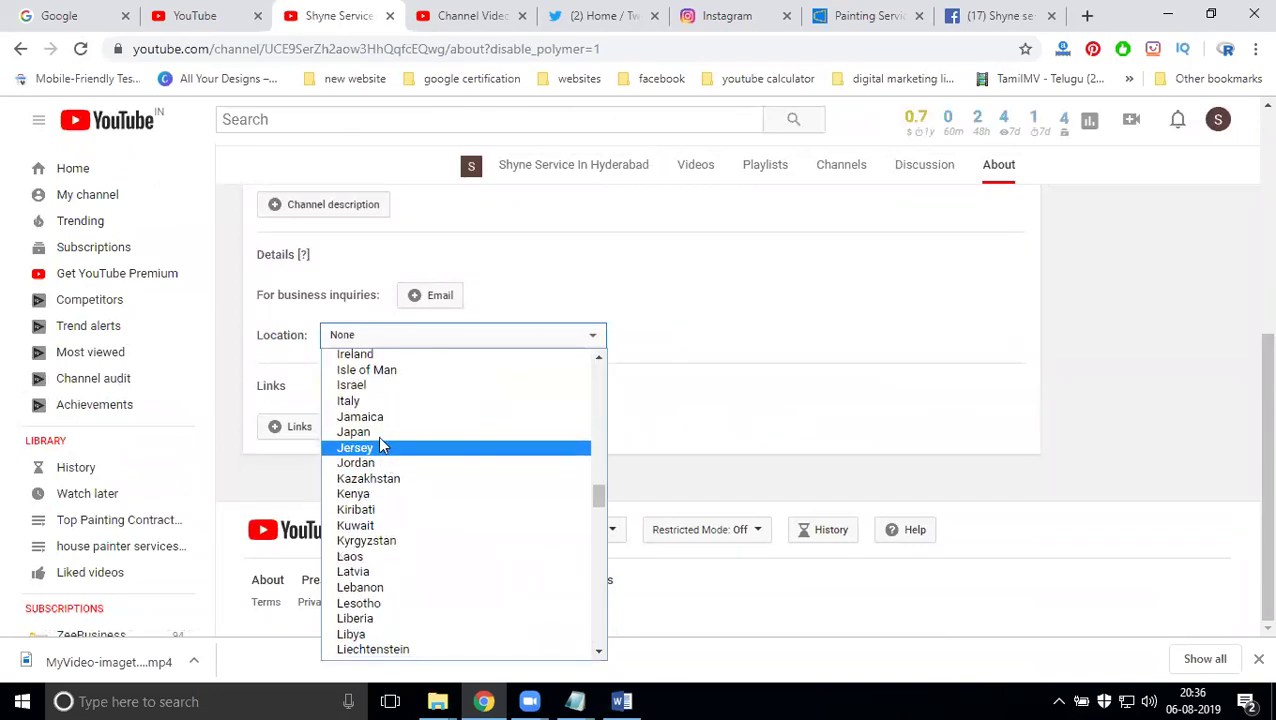
scroll(370, 416, "up", 3)
left_click(369, 472)
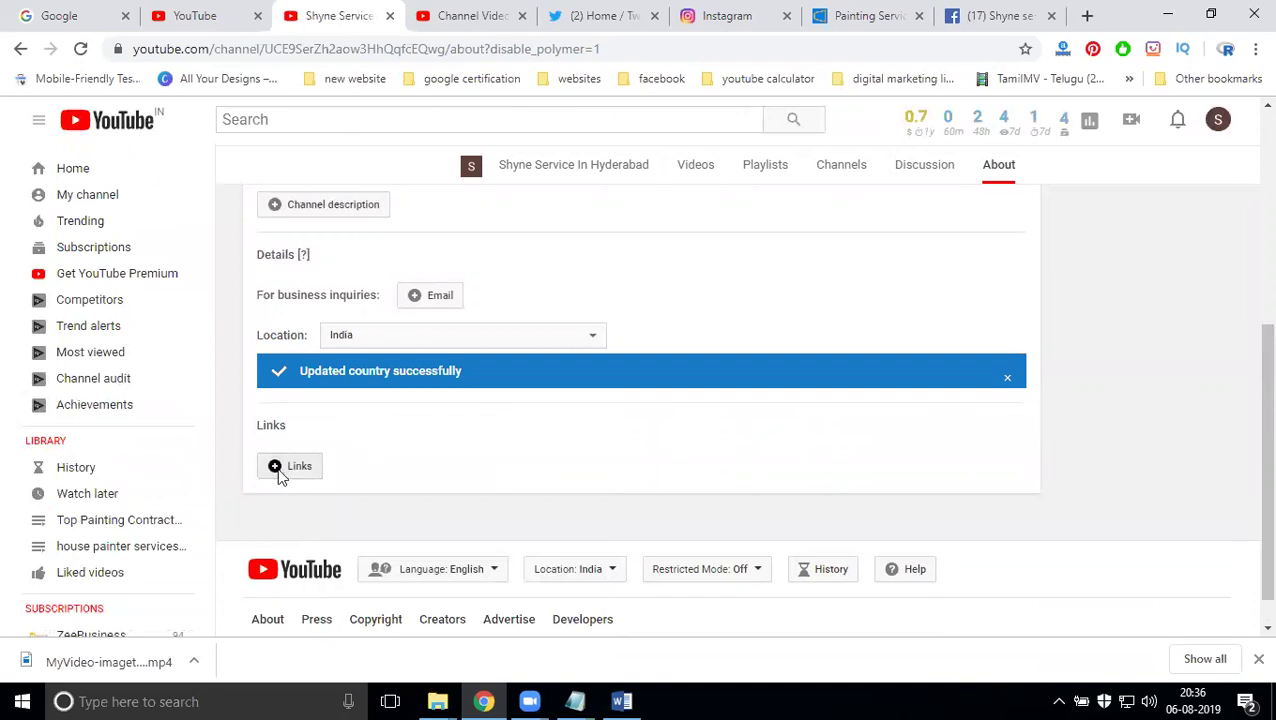
Overlay the first 4 custom links on the channel art and add a link titled Website.
left_click(279, 472)
left_click(336, 490)
left_click(343, 576)
left_click(287, 528)
left_click(514, 532)
left_click(440, 516)
type("Website")
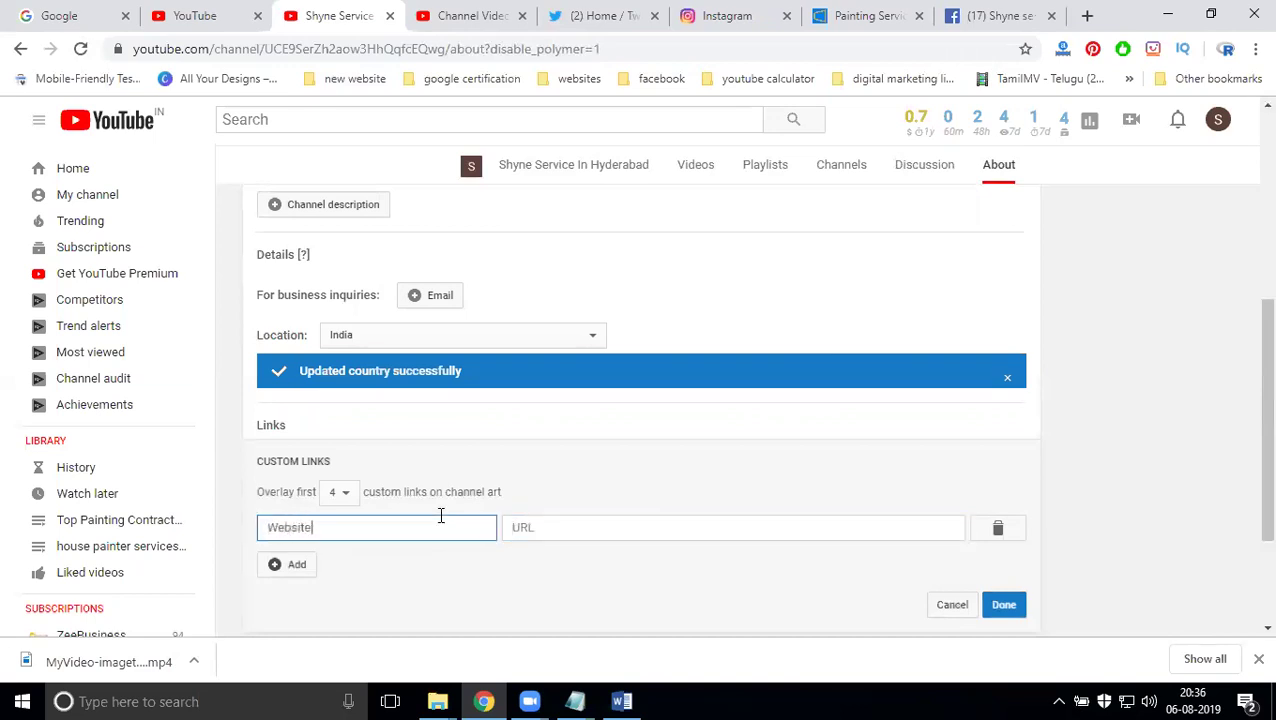
Add three more custom links titled Facebook, Twitter and Instagram.
left_click(302, 566)
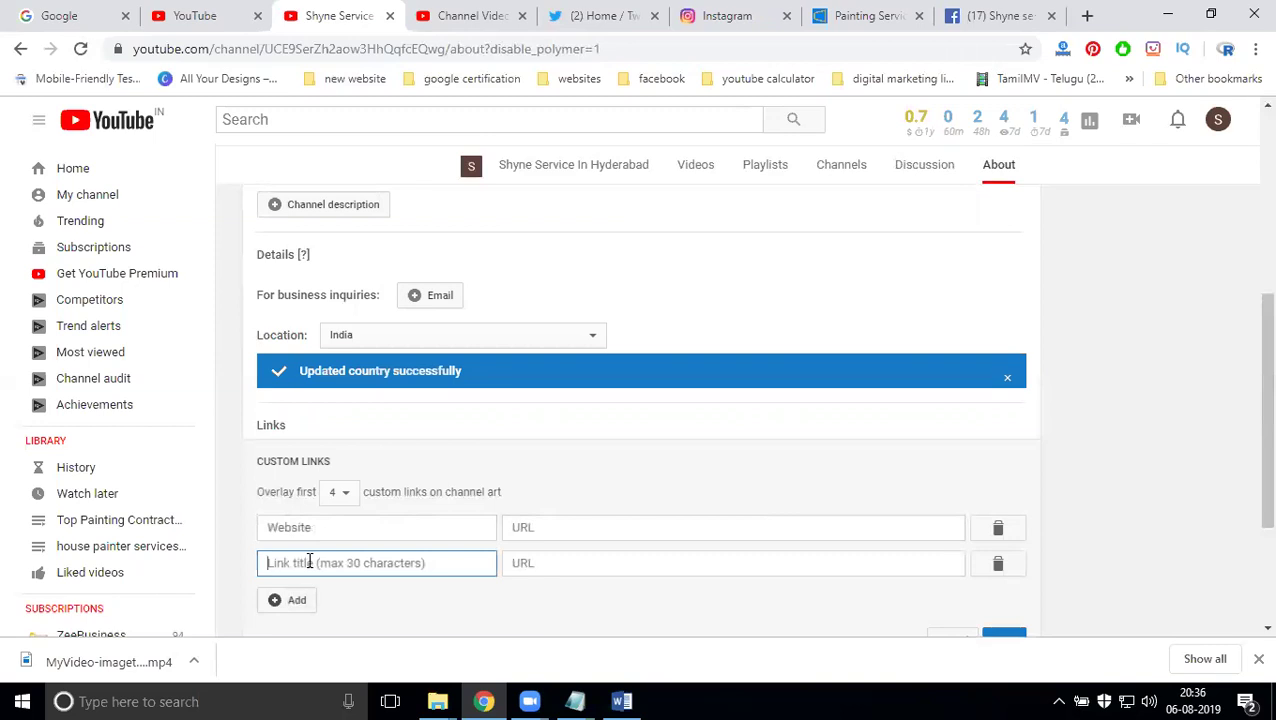
type("Facebook")
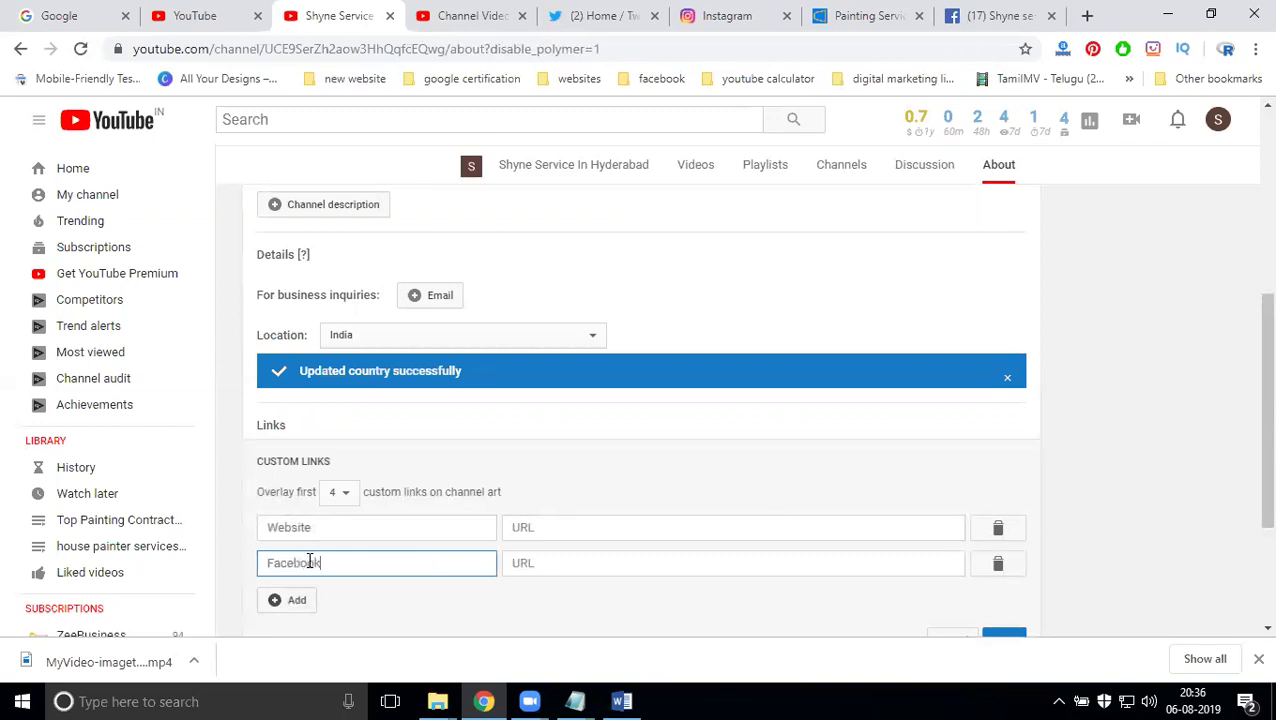
left_click(290, 604)
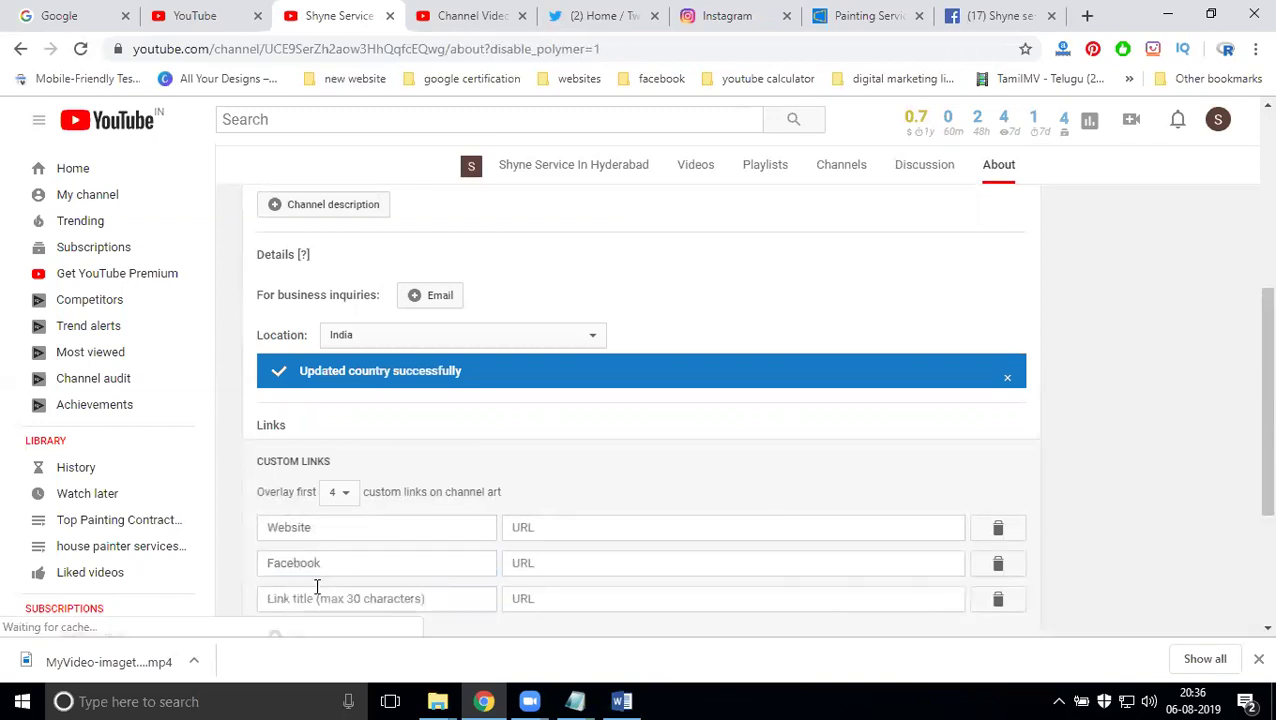
type("Twitter")
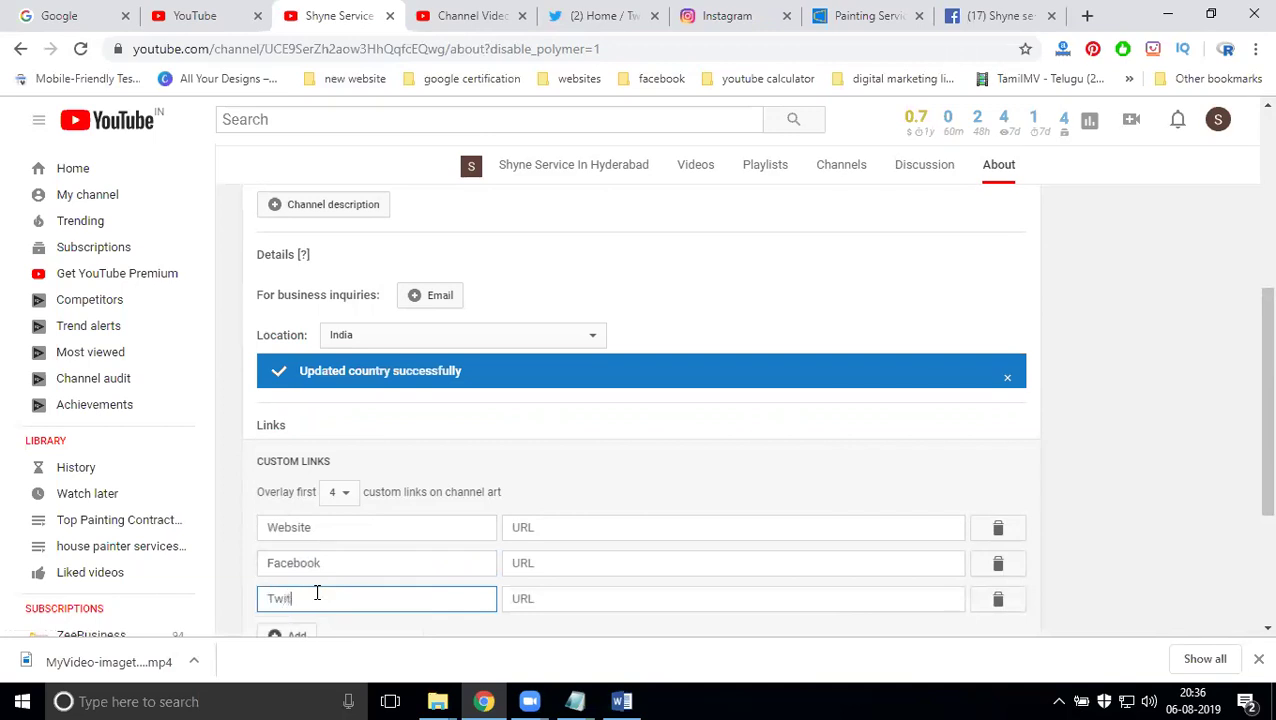
scroll(316, 594, "down", 3)
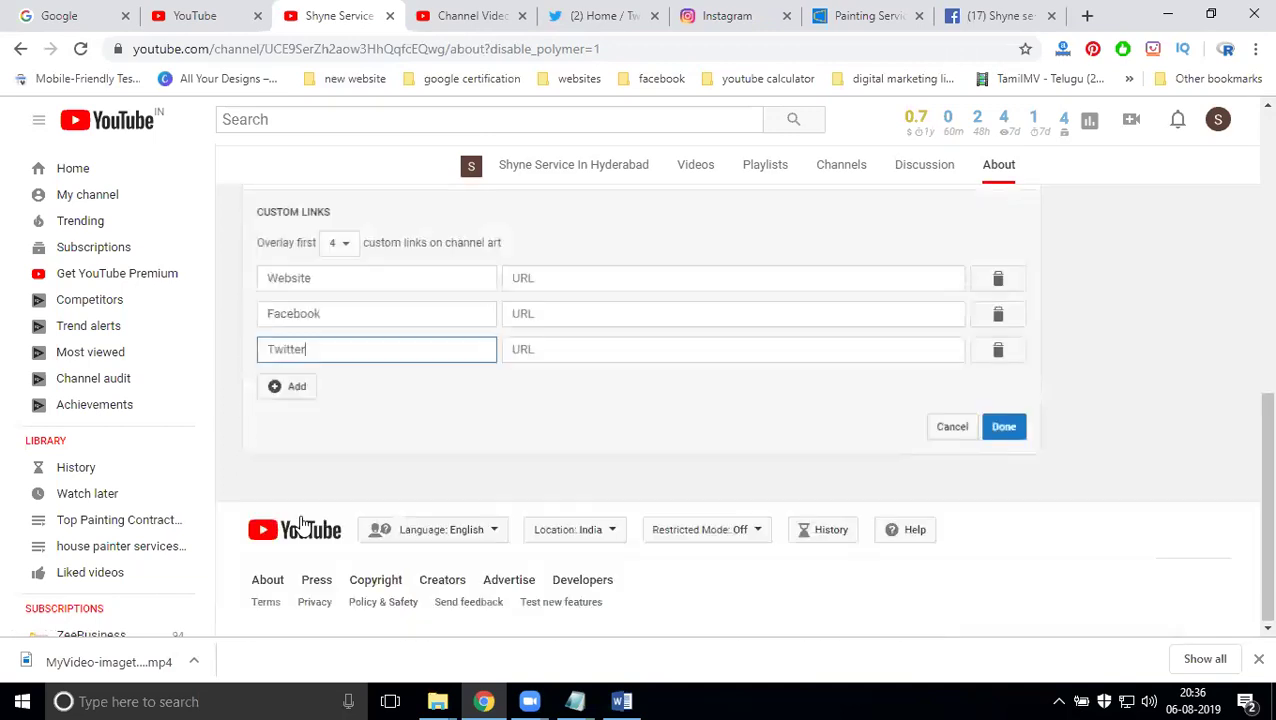
left_click(288, 386)
type("In")
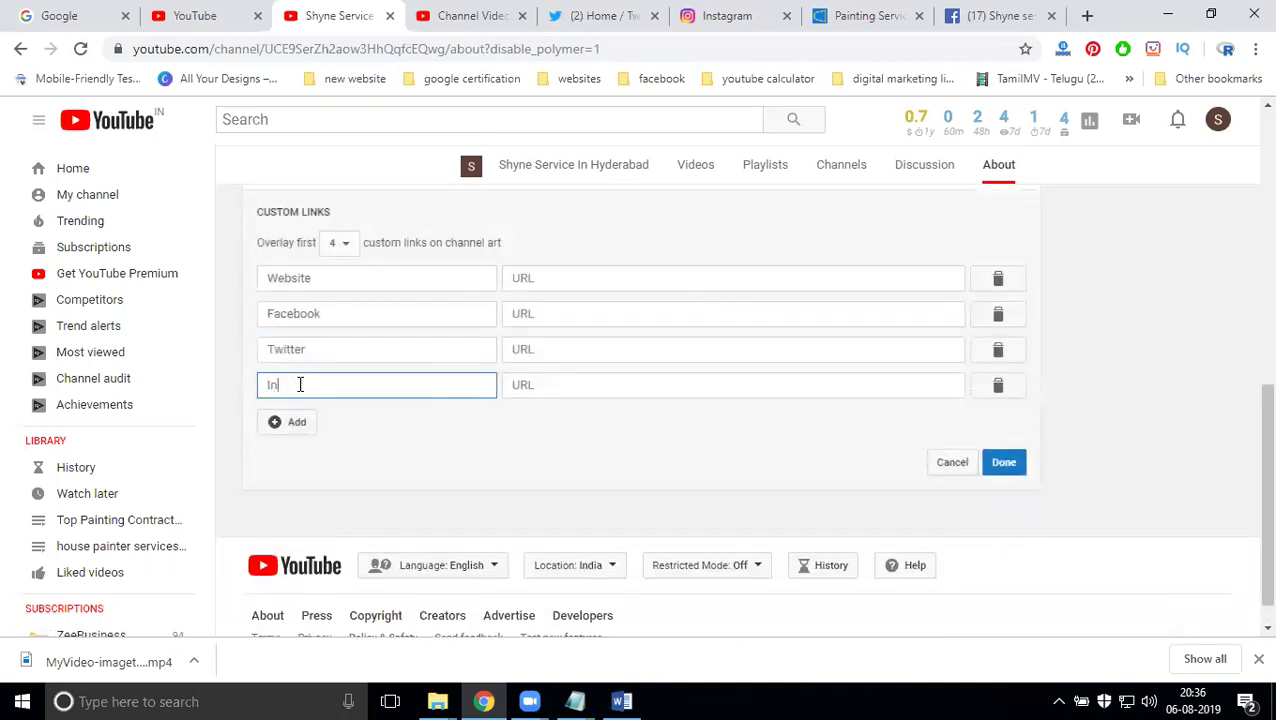
type("stagram")
left_click(572, 18)
left_click(137, 478)
left_click(316, 52)
key("ctrl+c")
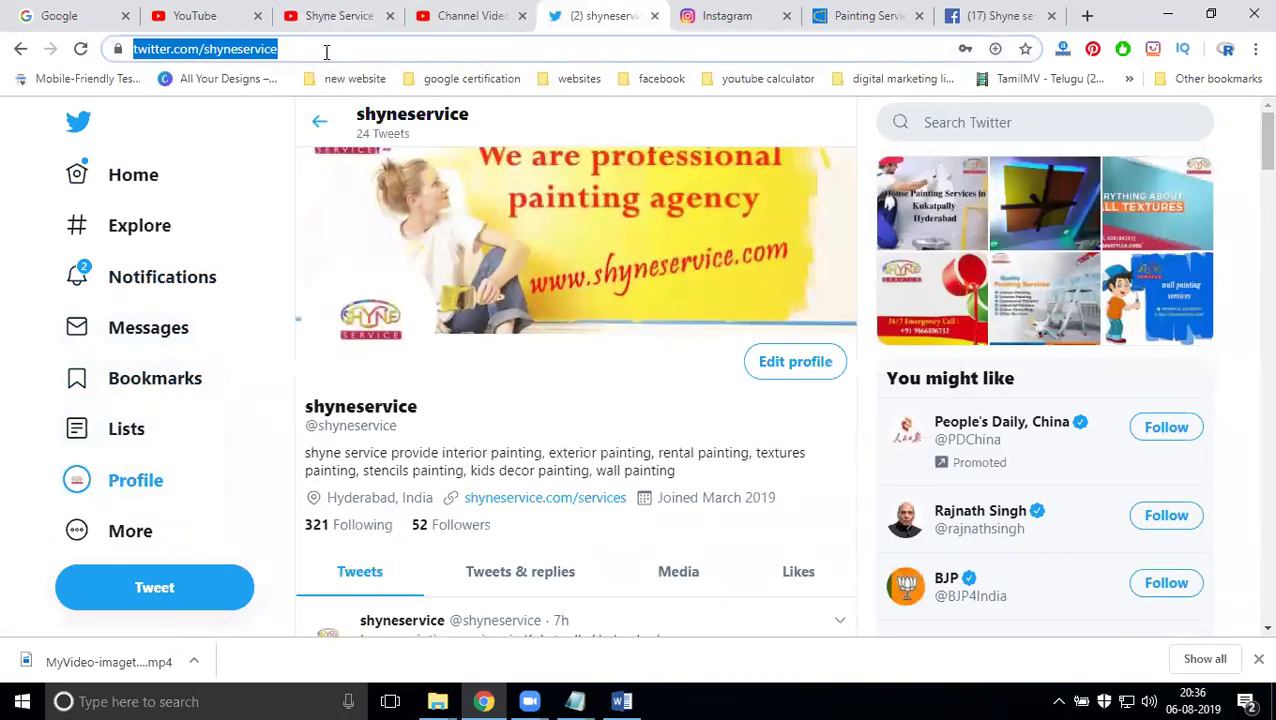
left_click(360, 18)
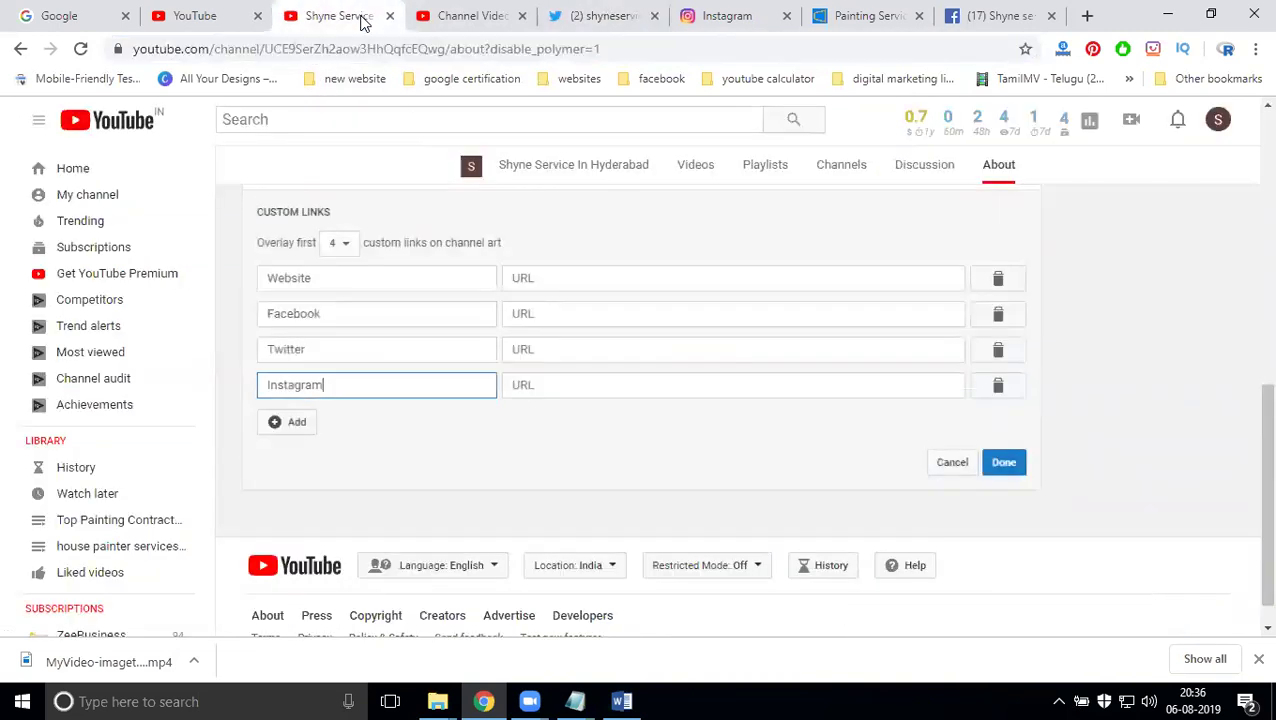
left_click(552, 347)
key("ctrl+v")
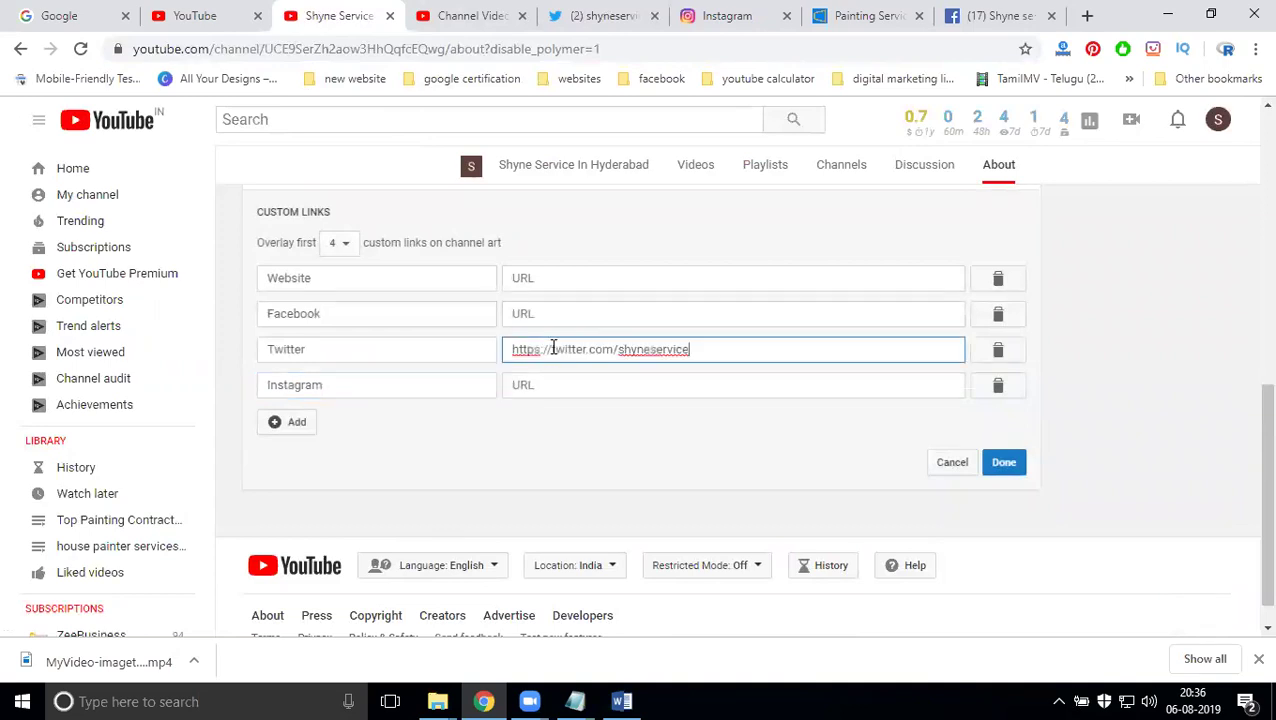
left_click(726, 18)
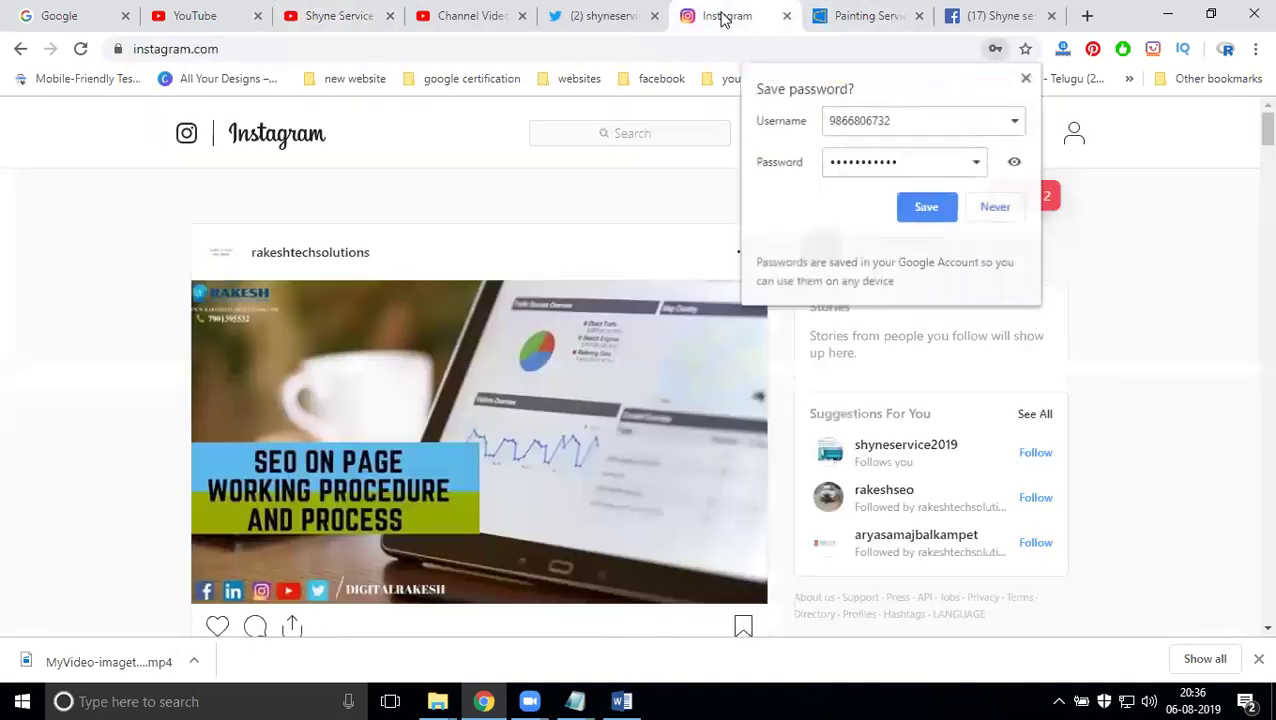
left_click(906, 206)
left_click(890, 248)
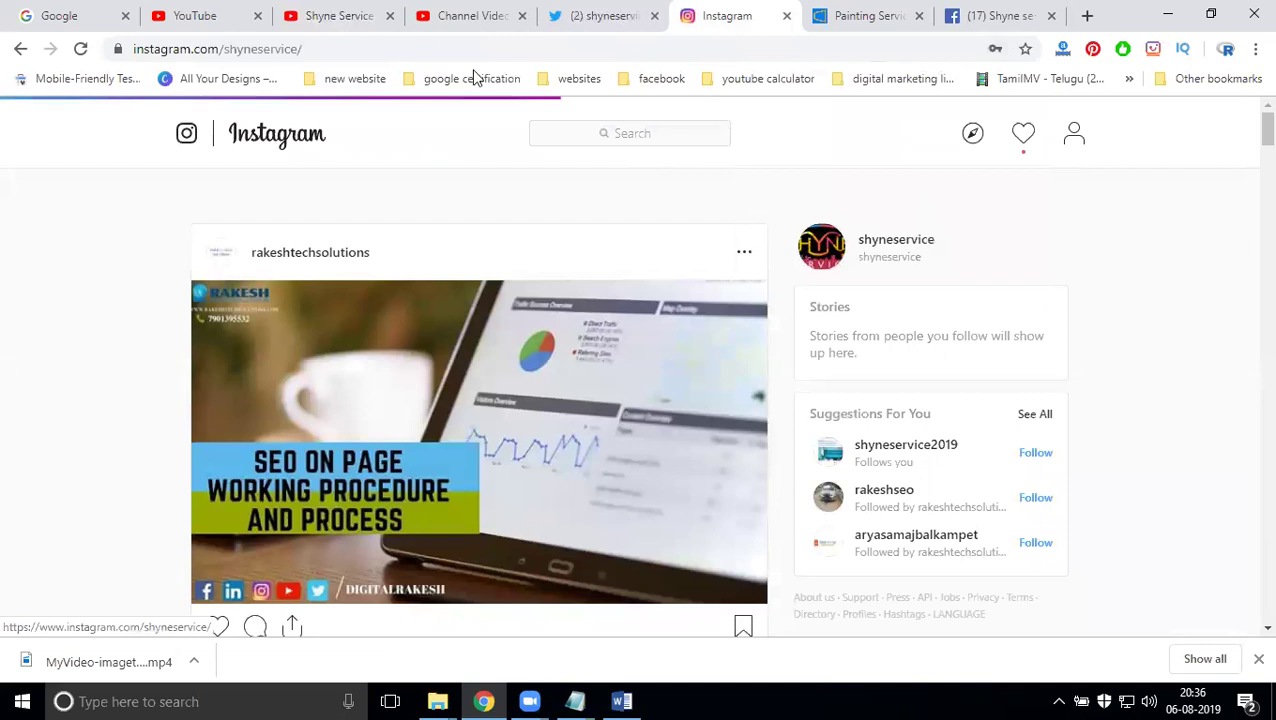
left_click(424, 50)
key("ctrl+c")
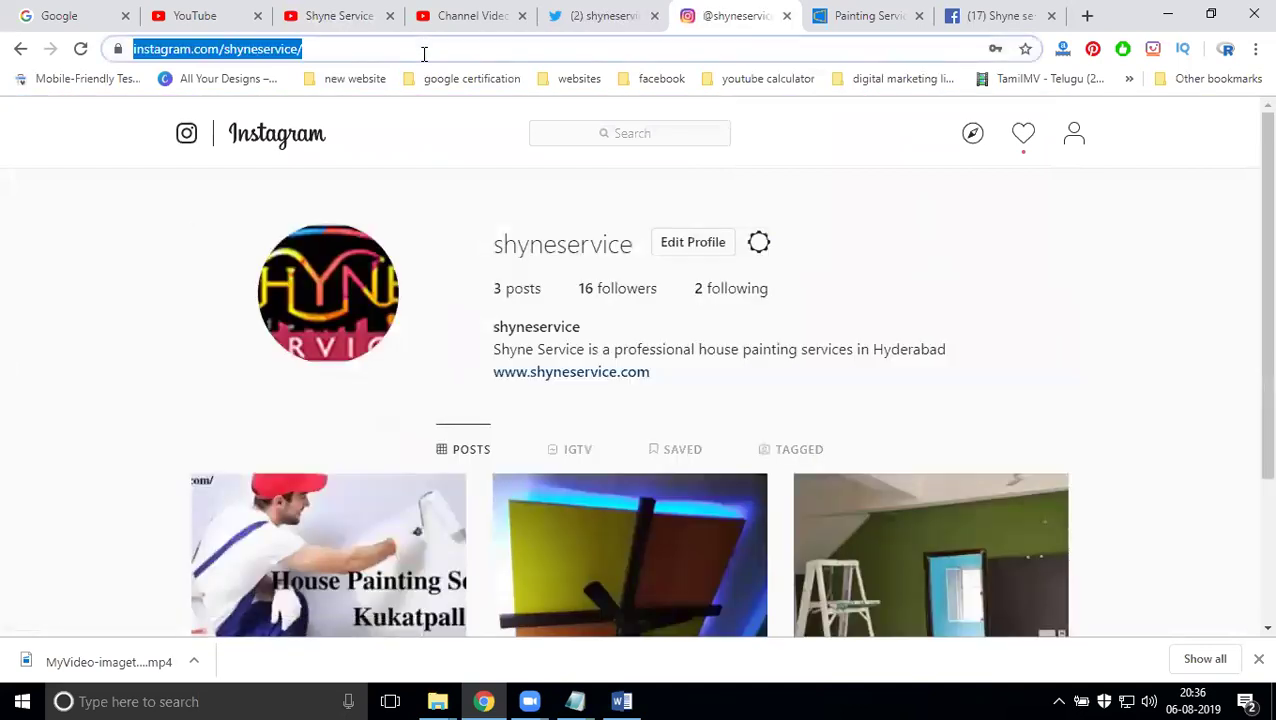
left_click(360, 16)
left_click(530, 385)
key("ctrl+v")
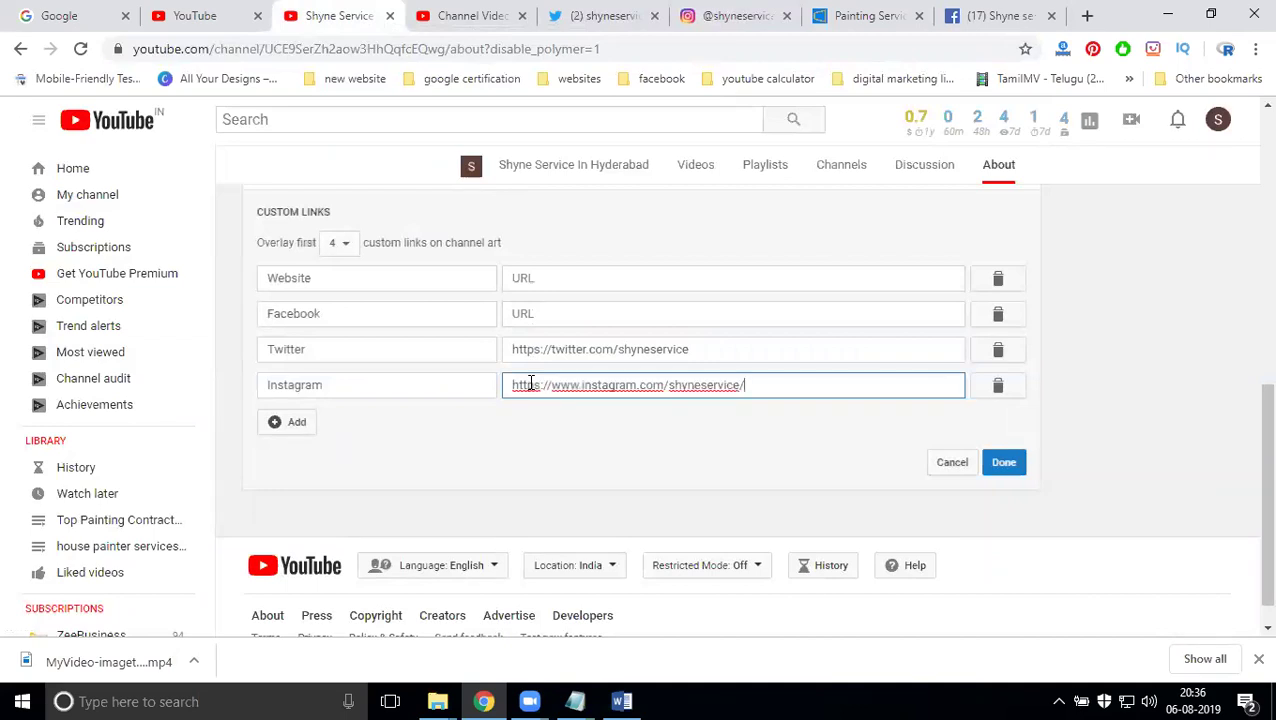
left_click(985, 16)
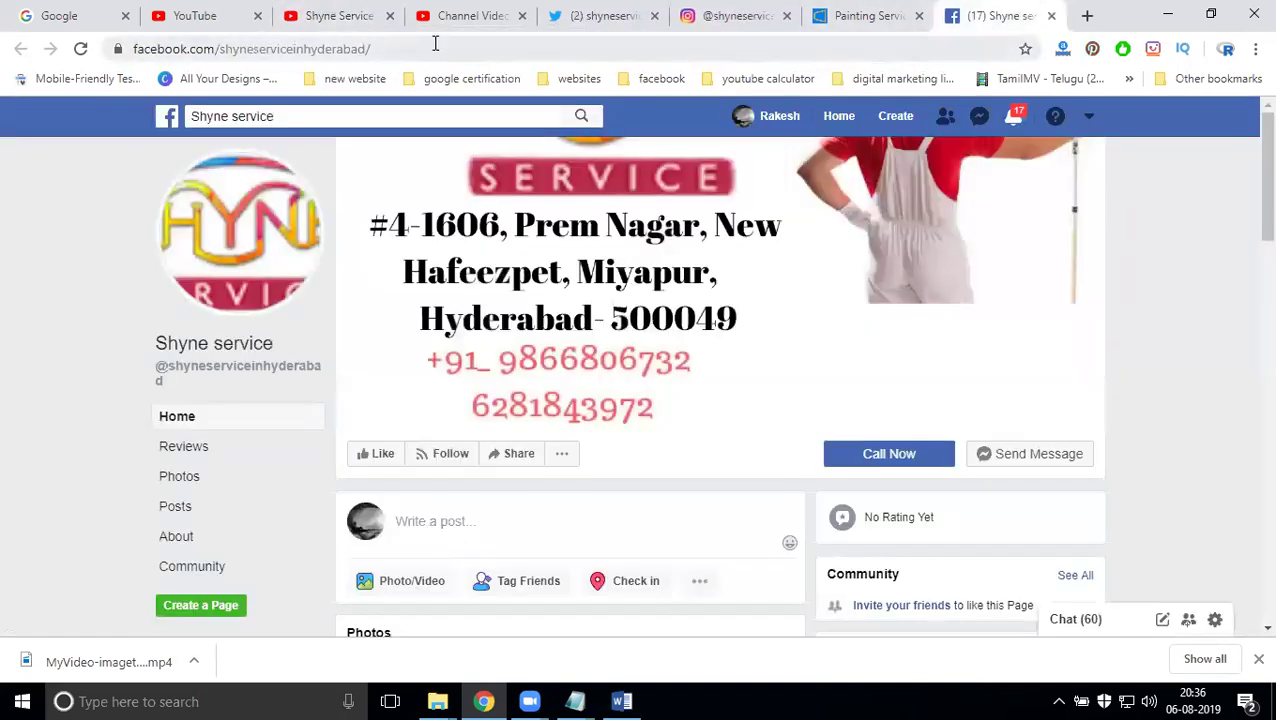
left_click(435, 48)
key("ctrl+c")
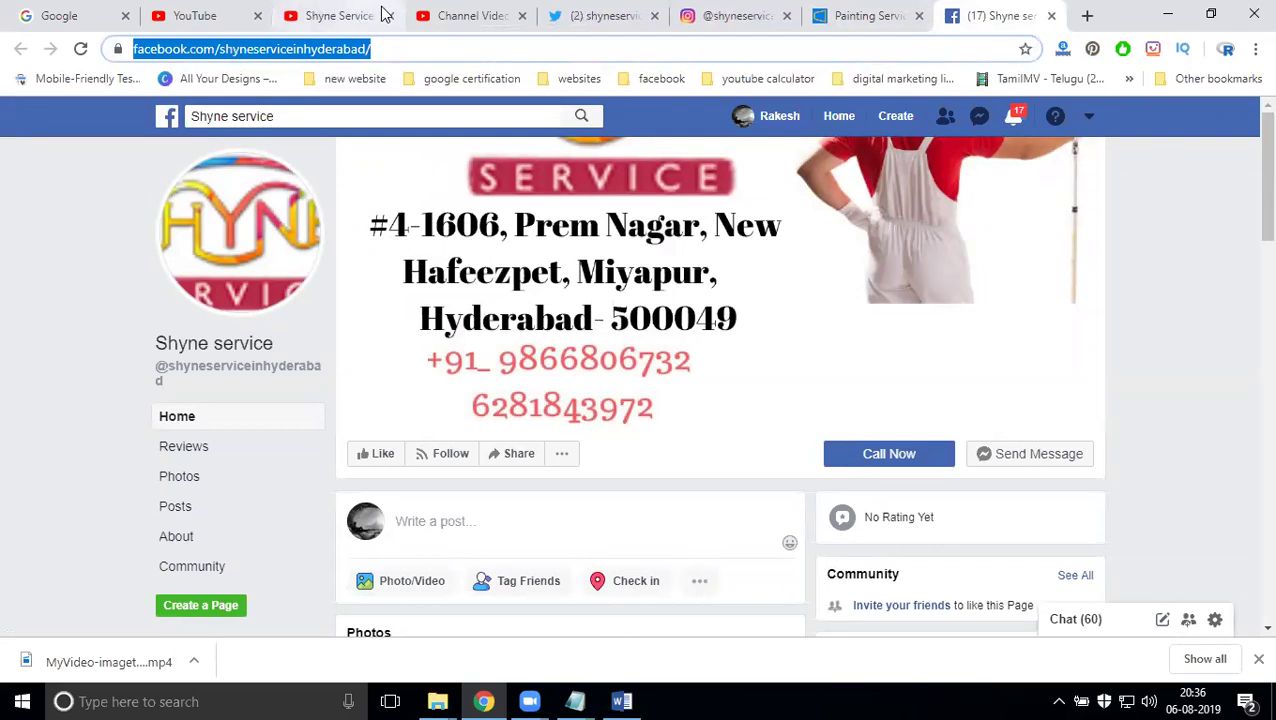
left_click(355, 16)
left_click(524, 325)
key("ctrl+v")
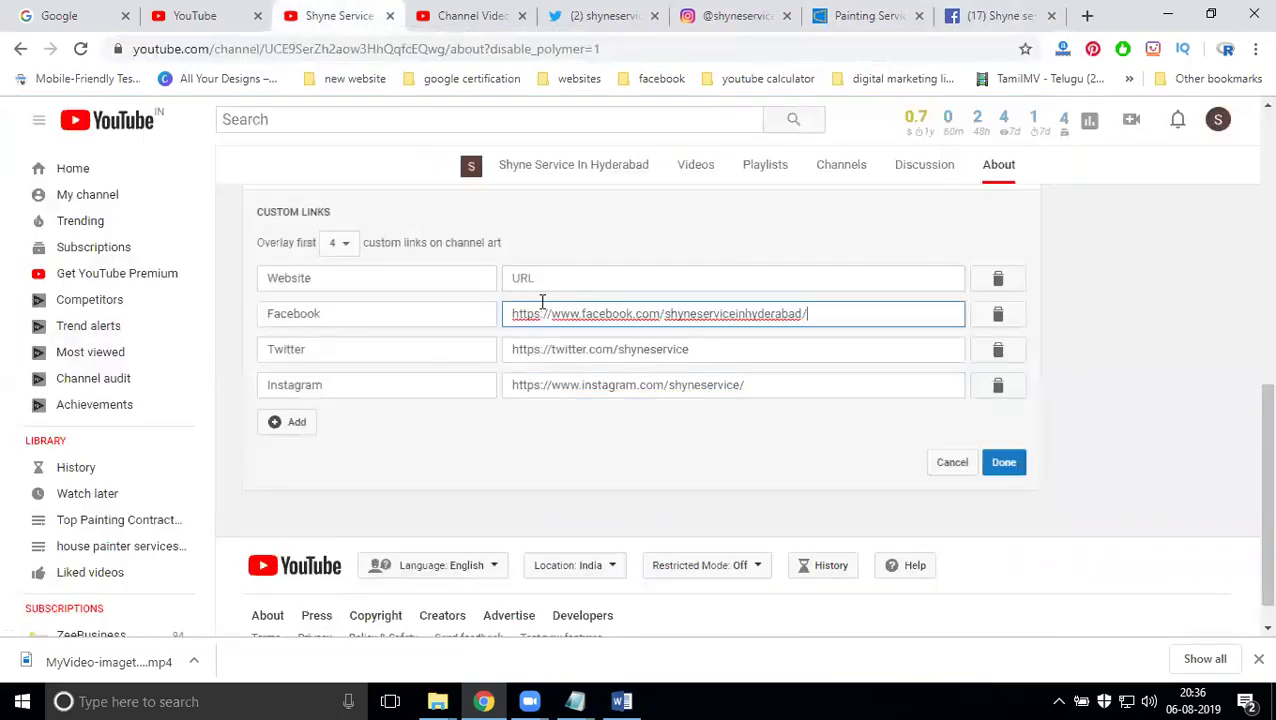
left_click(812, 24)
triple_click(463, 48)
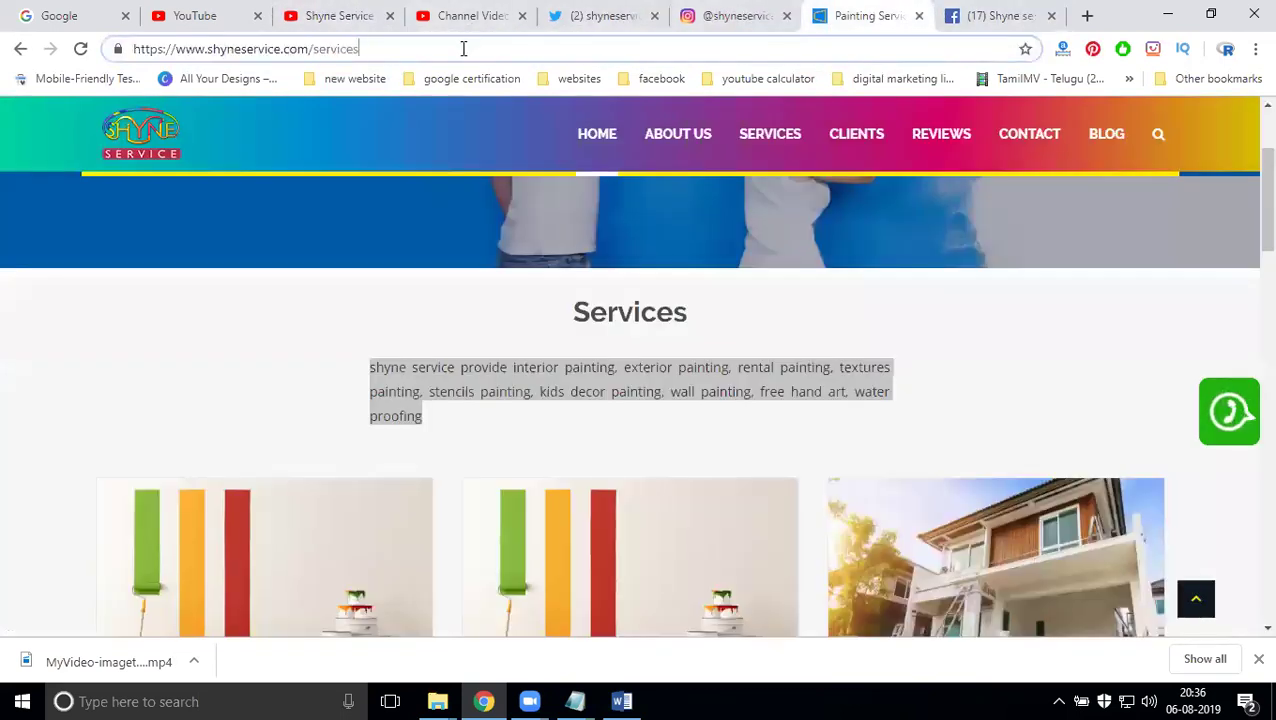
key("ctrl+c")
left_click(340, 16)
left_click(533, 278)
key("ctrl+v")
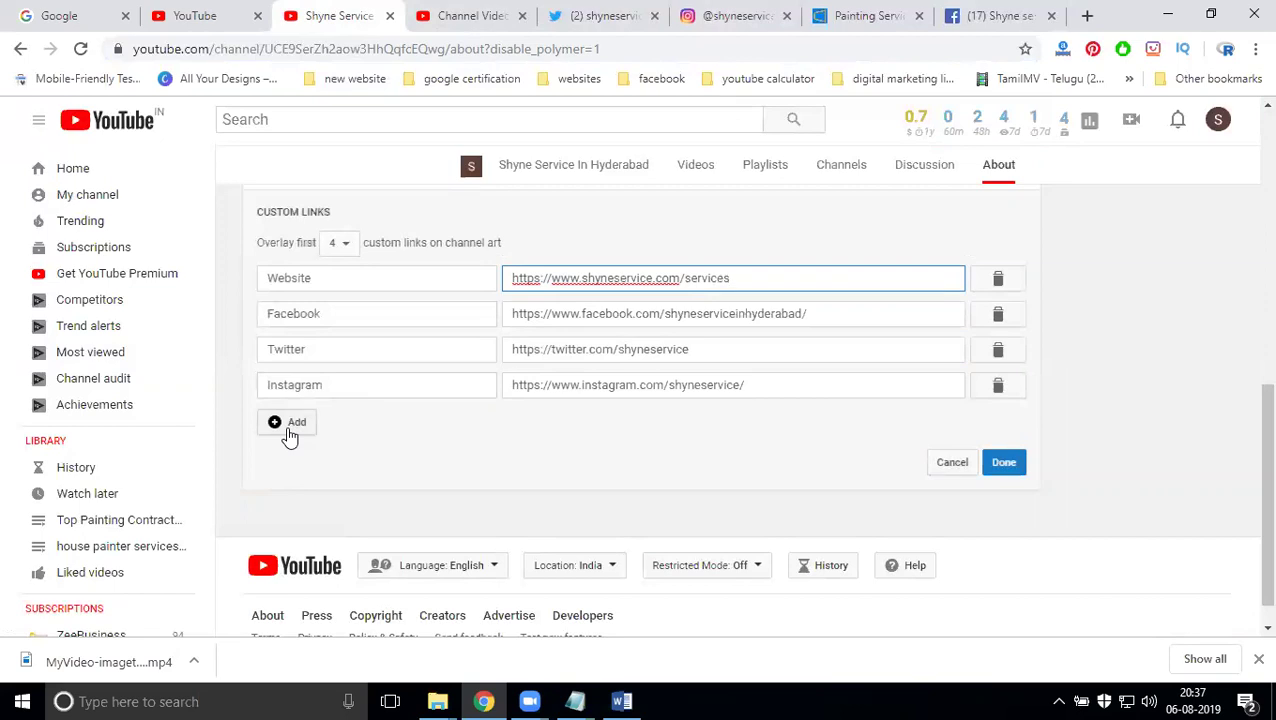
left_click(1012, 463)
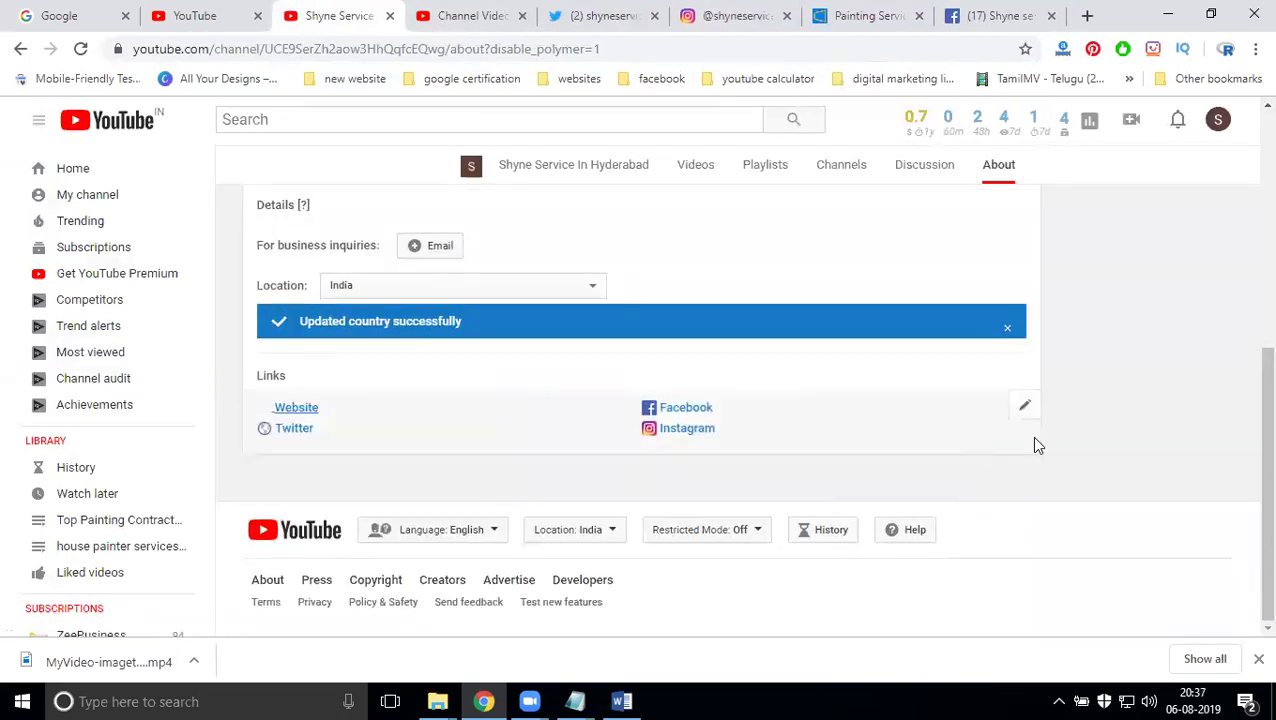
Test the Website link on the channel banner, close the page it opens and go to the channel's Home section.
scroll(1160, 440, "up", 3)
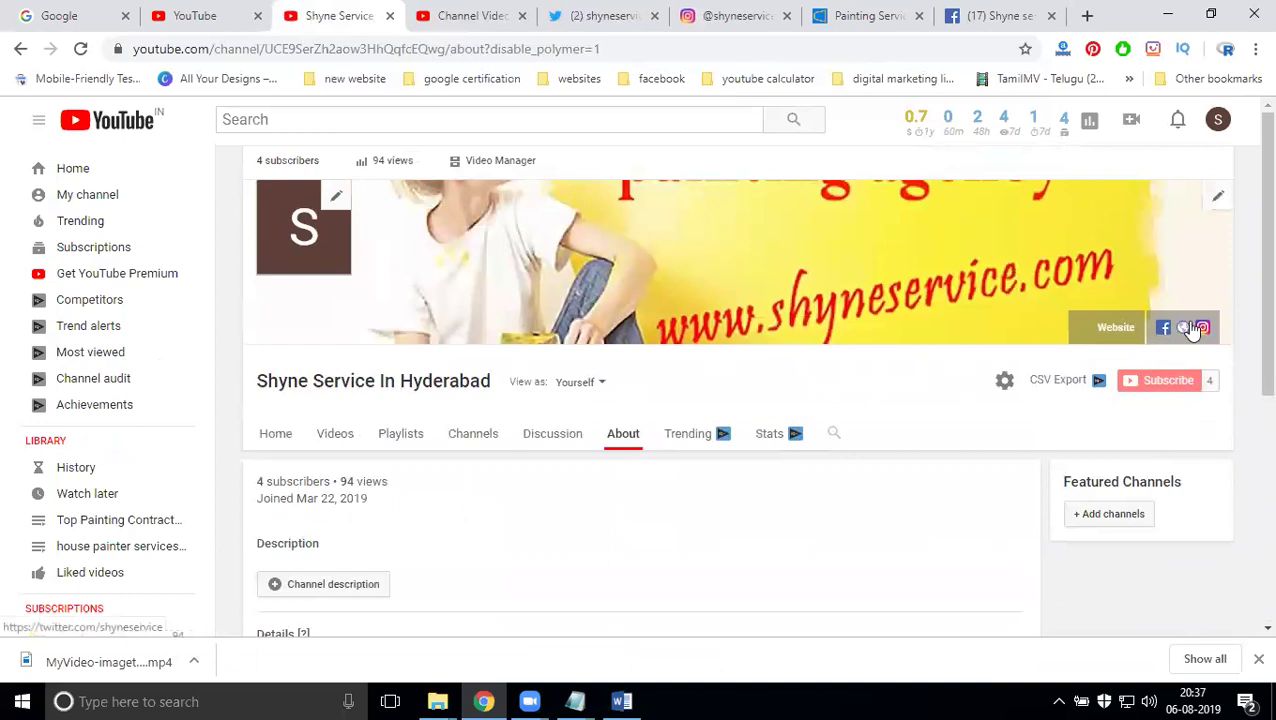
left_click(1118, 328)
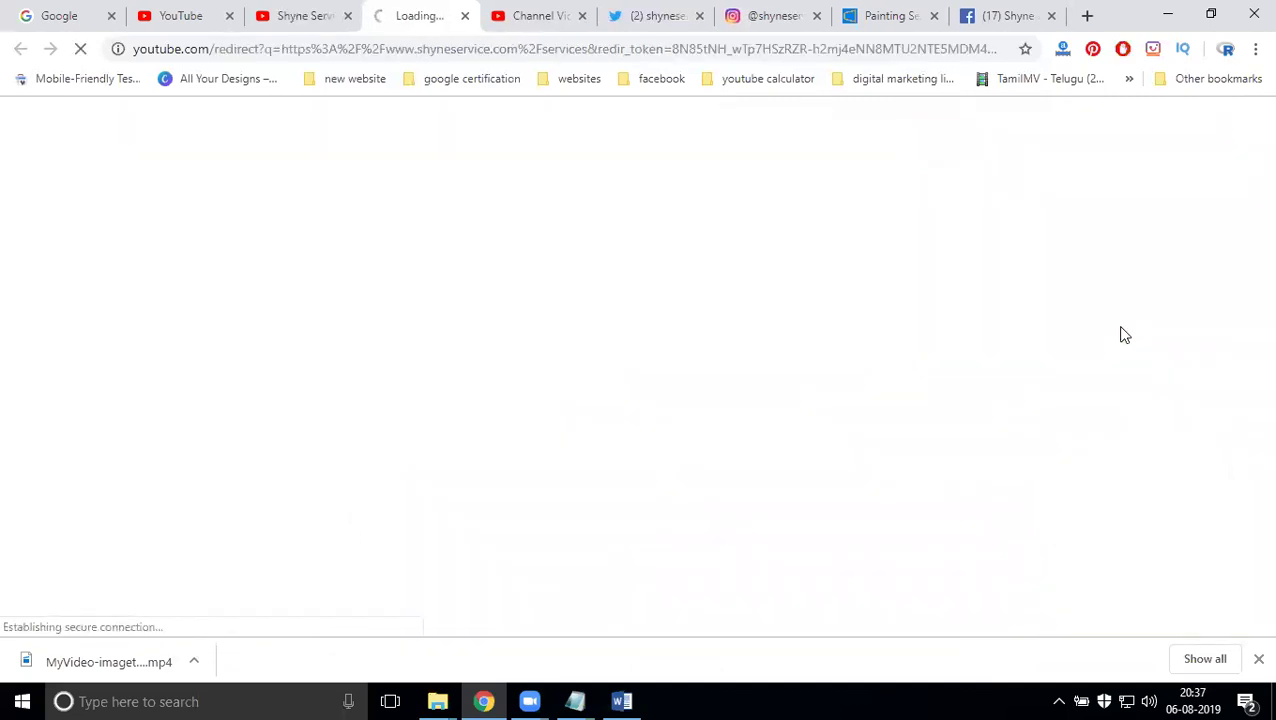
left_click(465, 16)
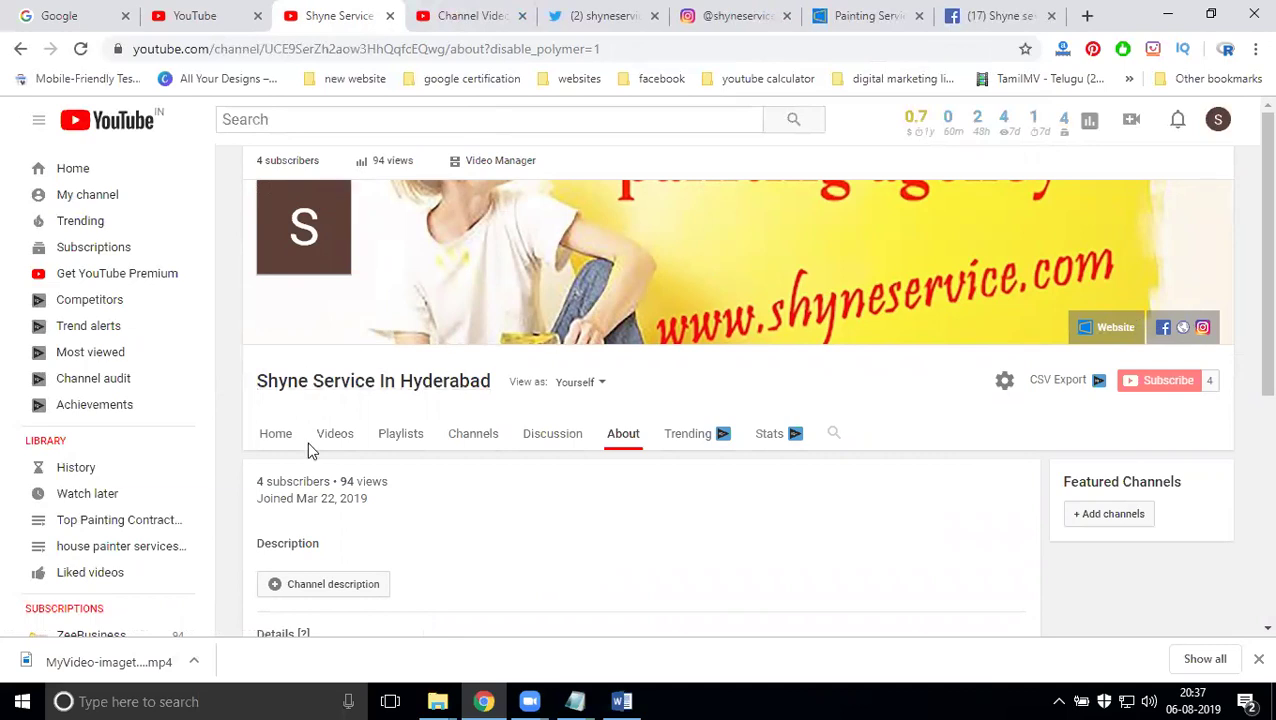
left_click(282, 438)
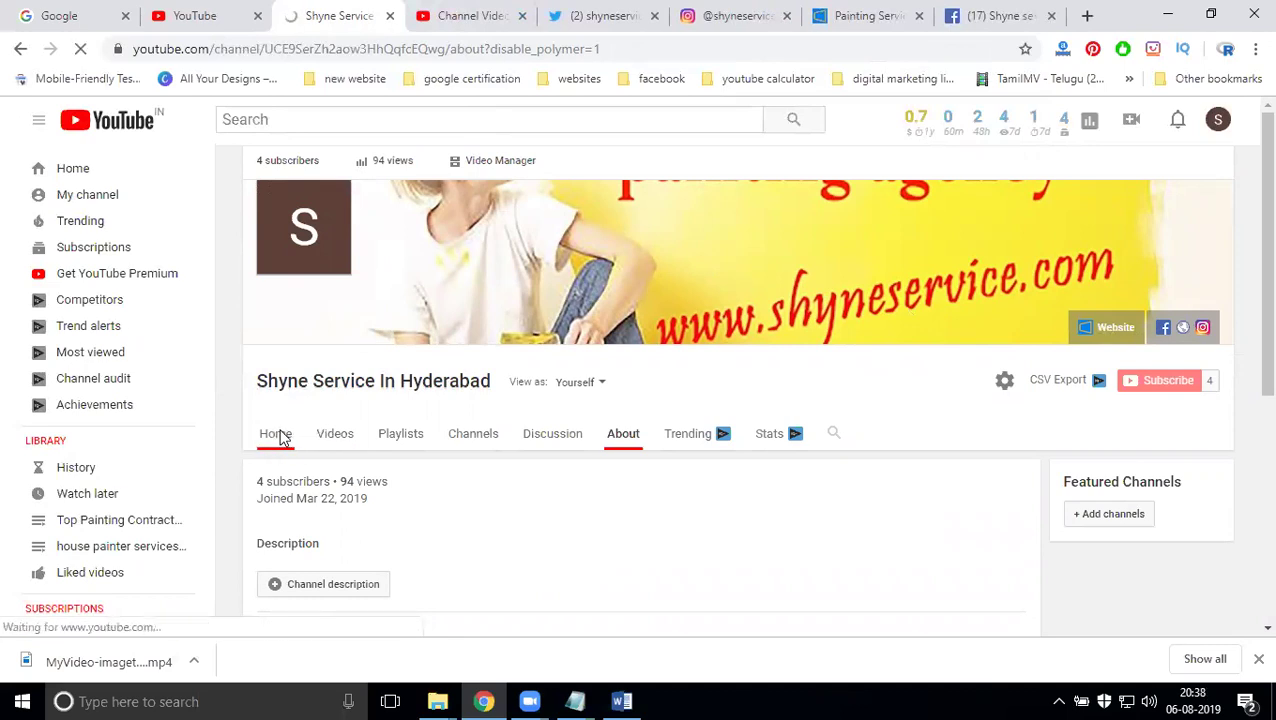